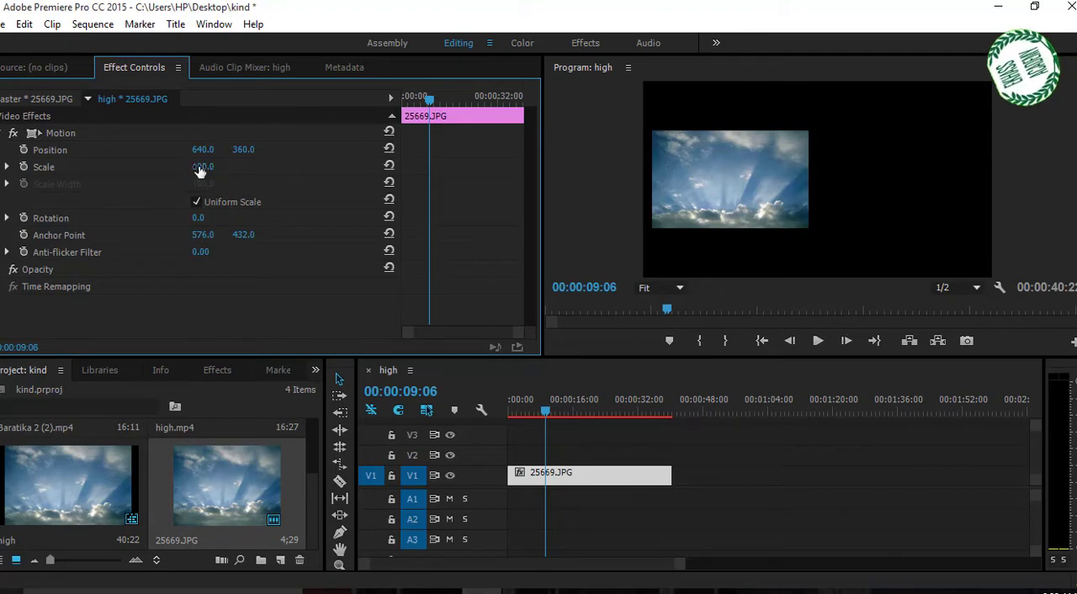
# Scale the 25669.JPG sky background to 166 so it fills the frame, and save the project
pyautogui.moveTo(200, 171); pyautogui.dragTo(255, 171)
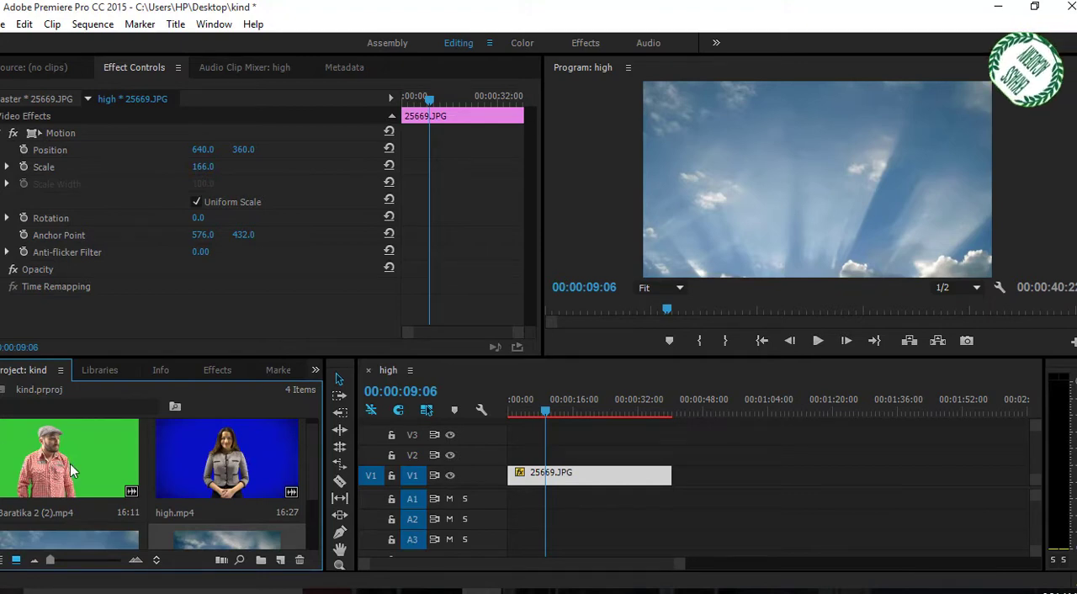
pyautogui.hotkey('ctrl', 's')
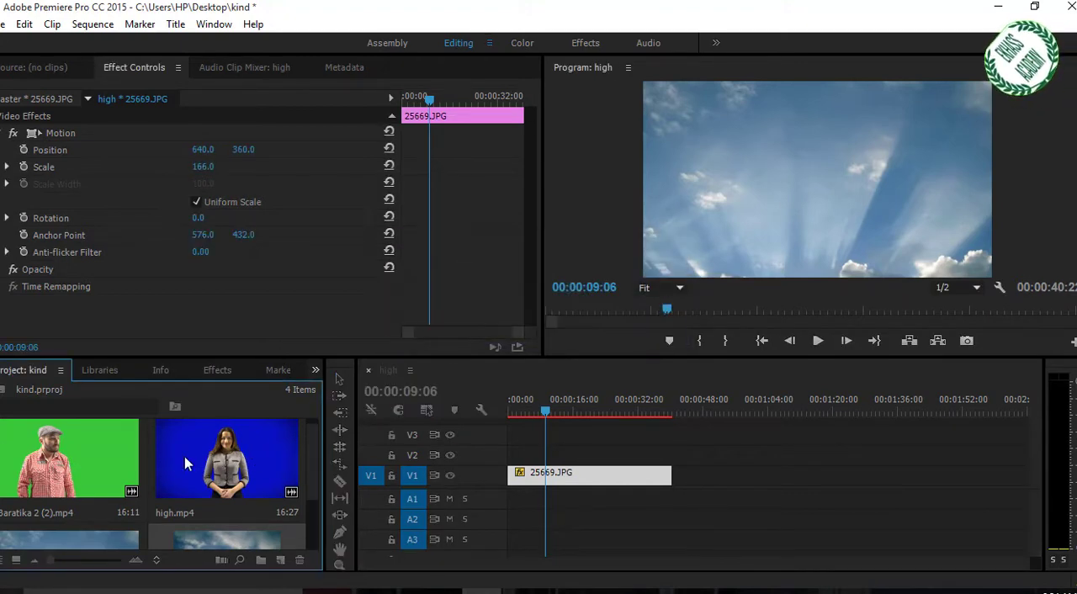
# Place Baratika 2 (2).mp4 on track V2 at the sequence start and delete only its audio, locking V2 during the deletion
pyautogui.moveTo(76, 472); pyautogui.dragTo(515, 463)
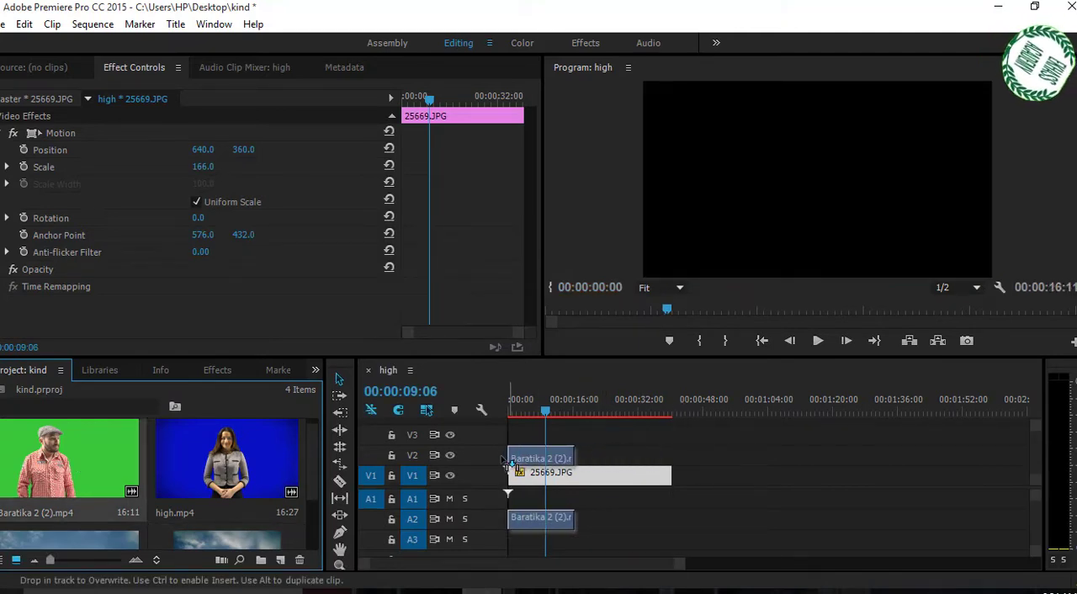
pyautogui.click(545, 412)
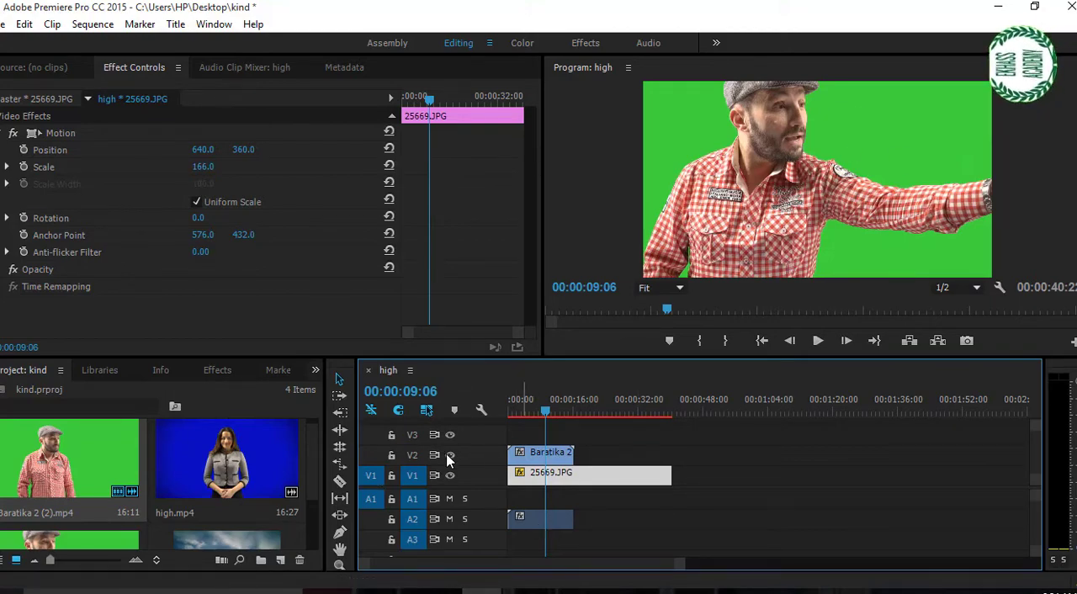
pyautogui.click(391, 454)
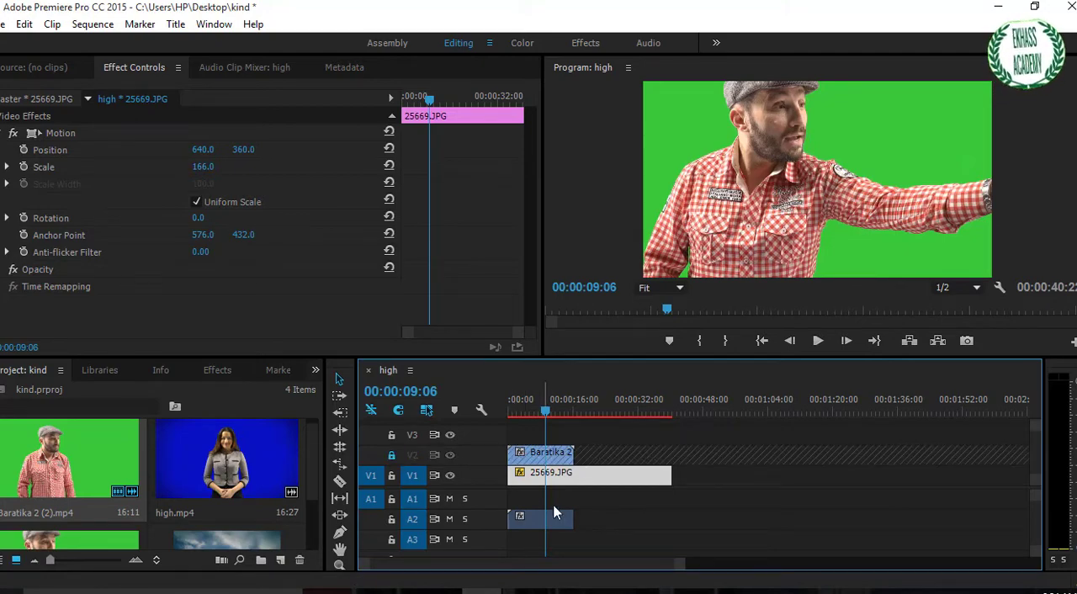
pyautogui.click(531, 520)
pyautogui.press('Delete')
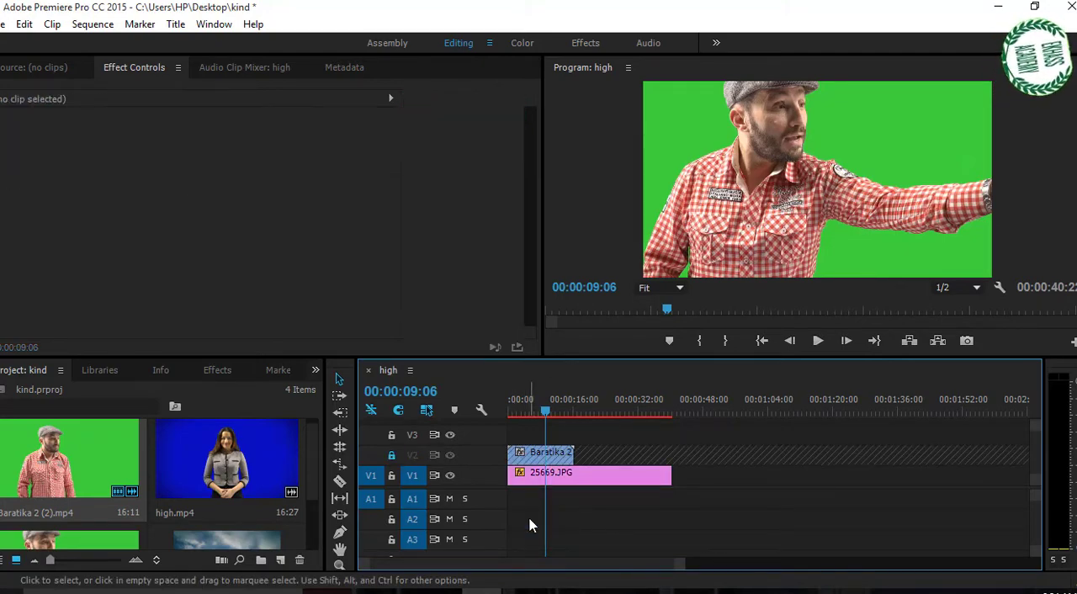
pyautogui.click(390, 455)
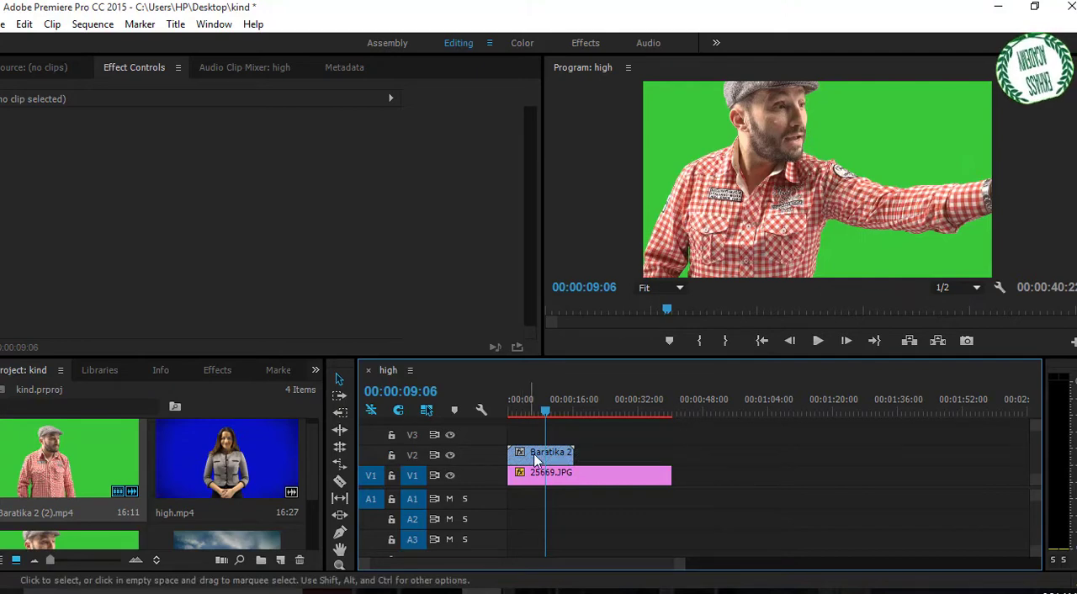
# Set the Baratika 2 (2).mp4 clip's Motion scale to 43 and its position to 343, 500
pyautogui.click(540, 455)
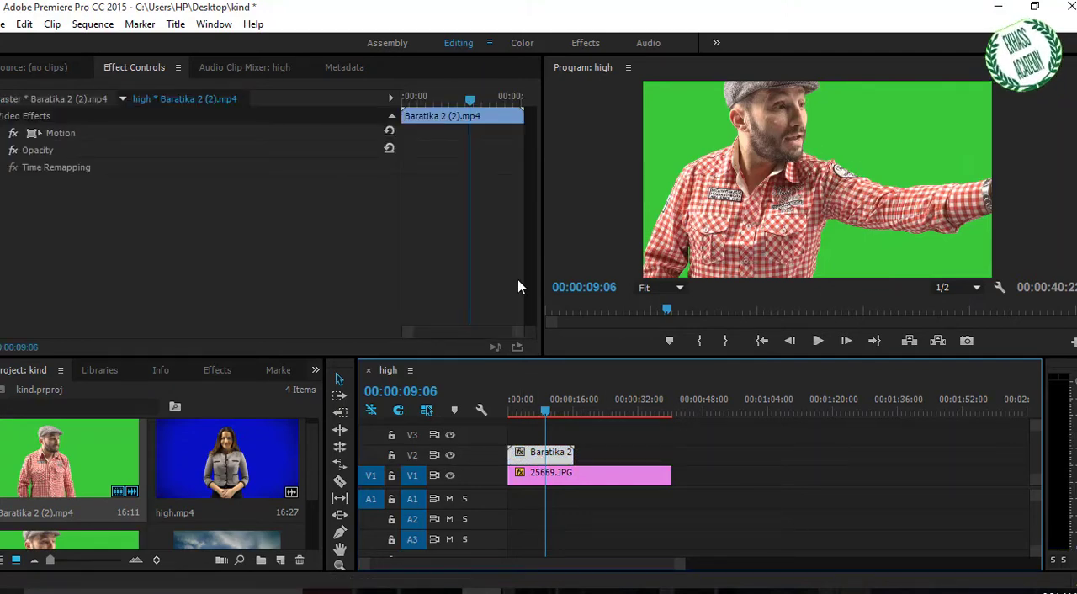
pyautogui.click(4, 133)
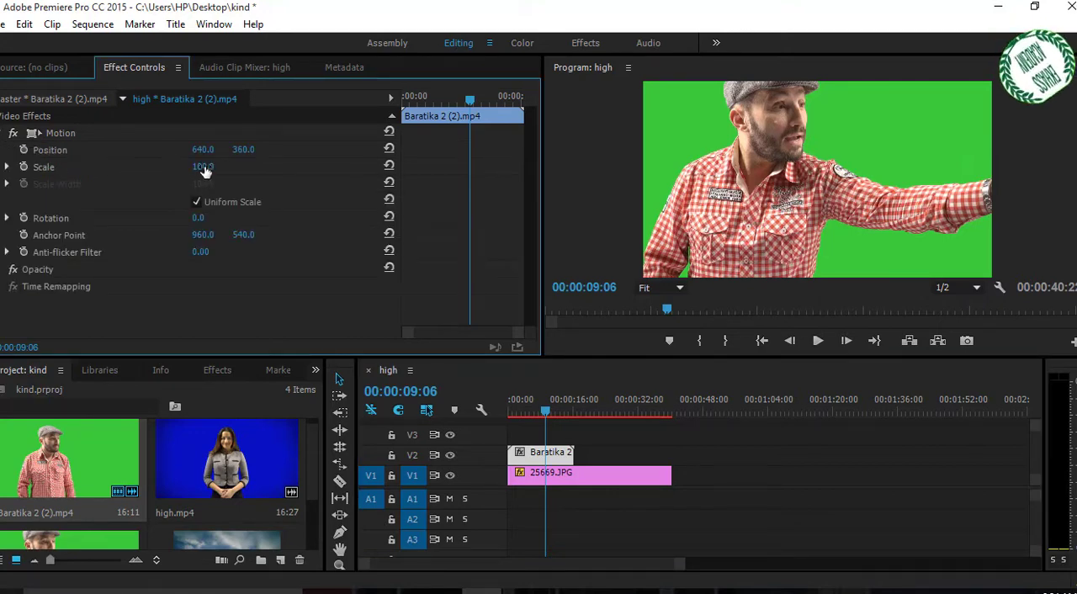
pyautogui.moveTo(203, 166); pyautogui.dragTo(155, 166)
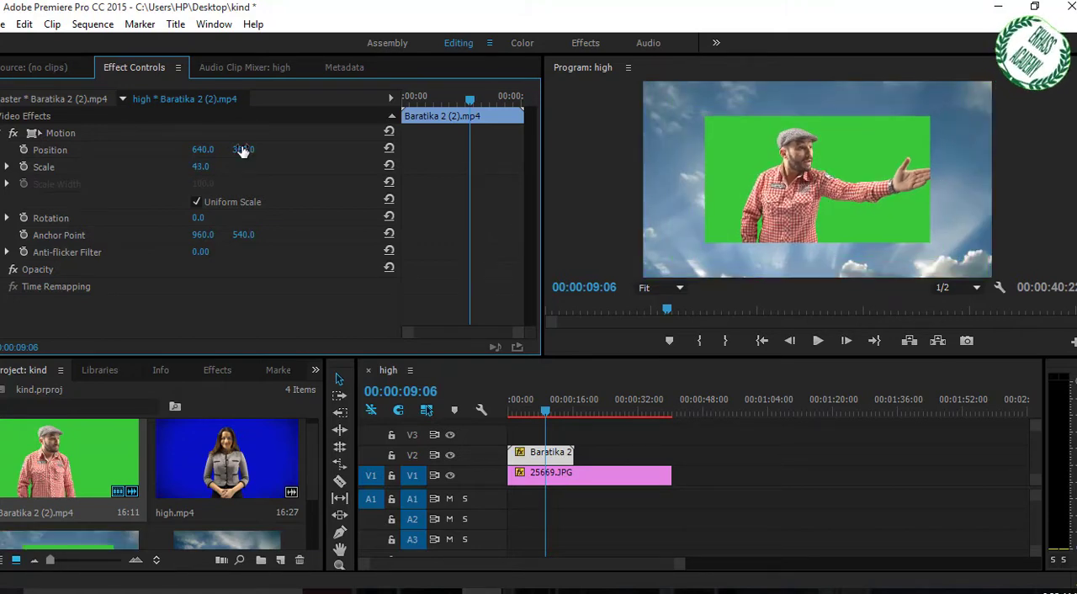
pyautogui.moveTo(242, 149); pyautogui.dragTo(277, 149)
pyautogui.moveTo(202, 149); pyautogui.dragTo(130, 149)
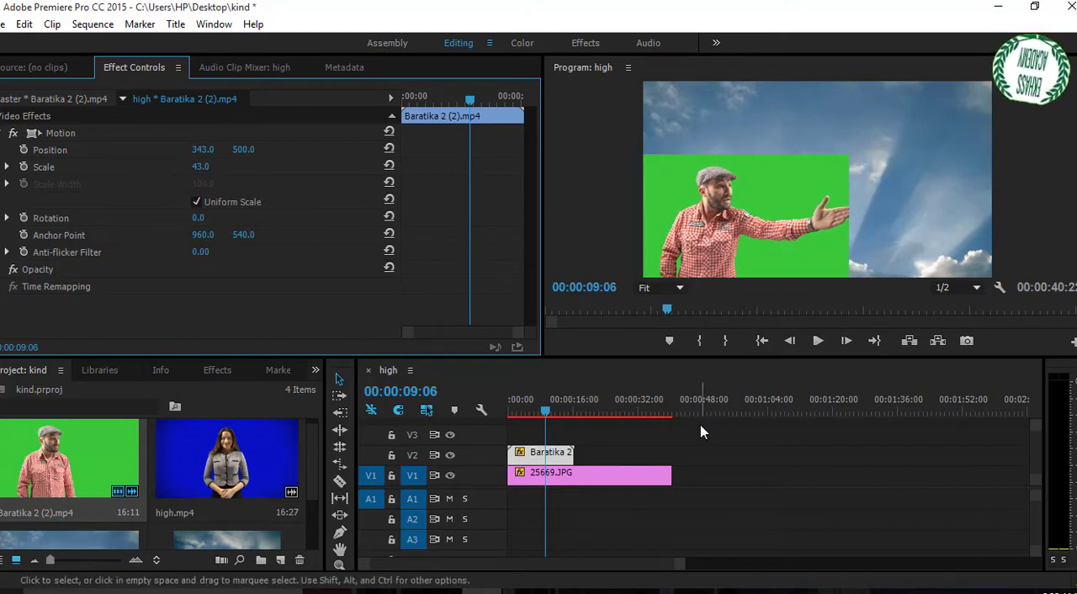
# Place high.mp4 on track V3 at 00:00:09:06 and delete only its audio, locking V3 during the deletion
pyautogui.moveTo(223, 461); pyautogui.dragTo(587, 444)
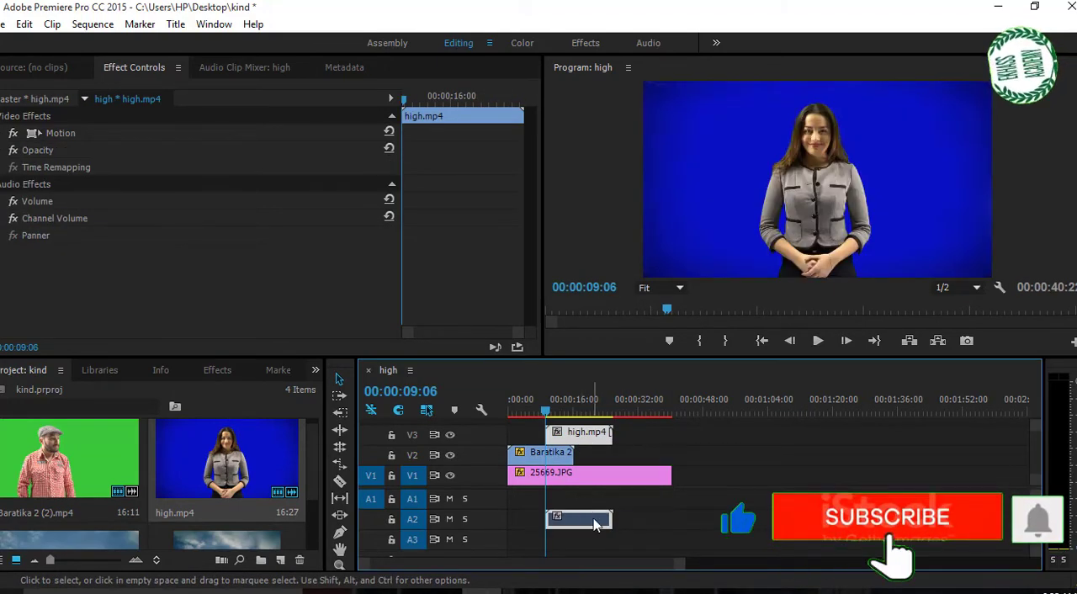
pyautogui.click(392, 435)
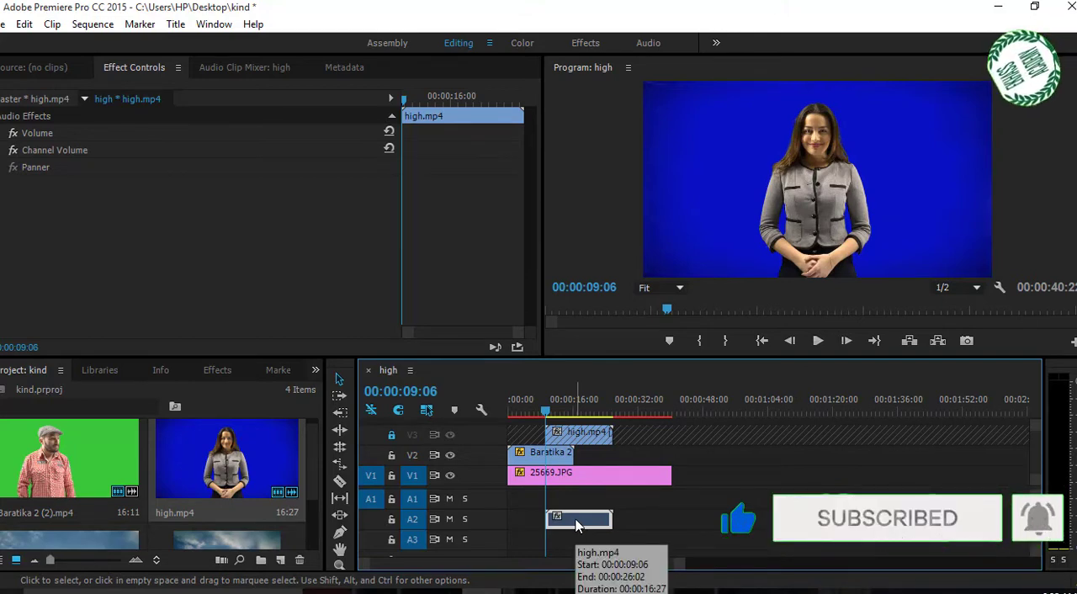
pyautogui.press('Delete')
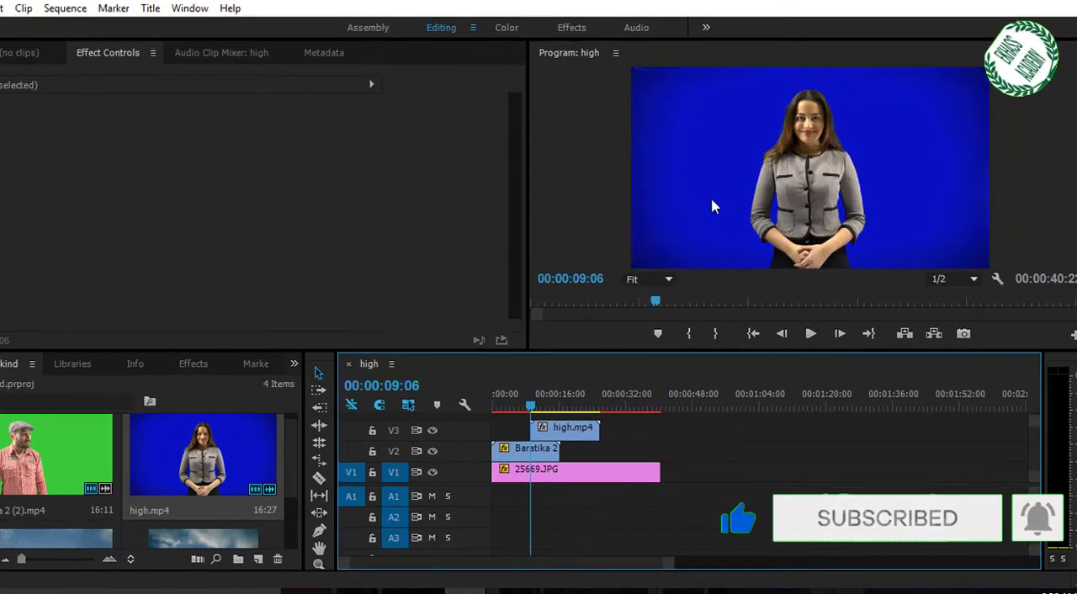
# Add a four-point opacity mask to high.mp4 and raise its two upper corners above the woman's head
pyautogui.click(585, 427)
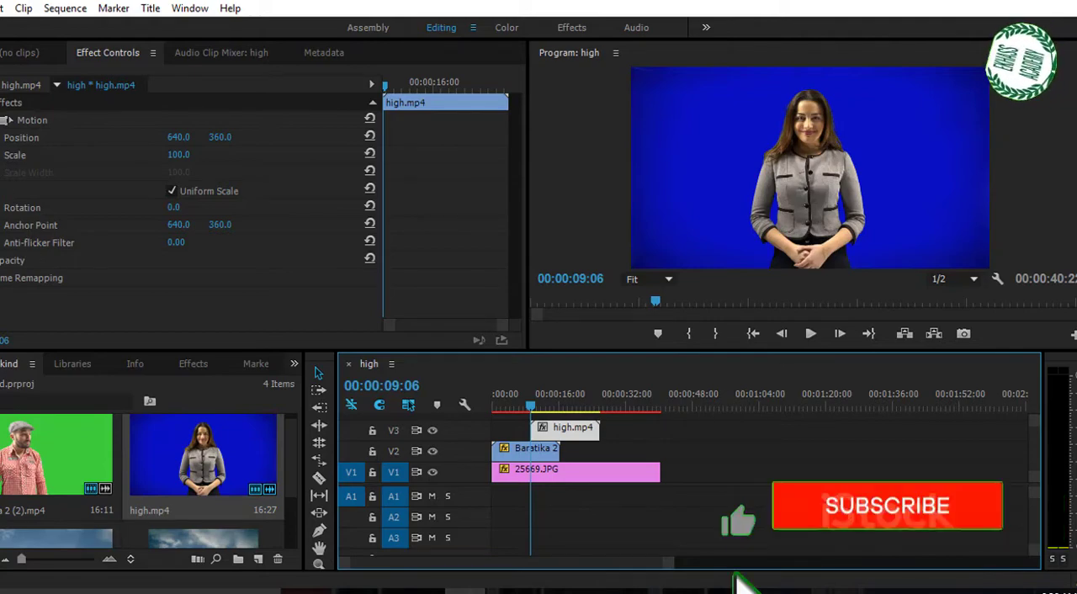
pyautogui.click(1, 261)
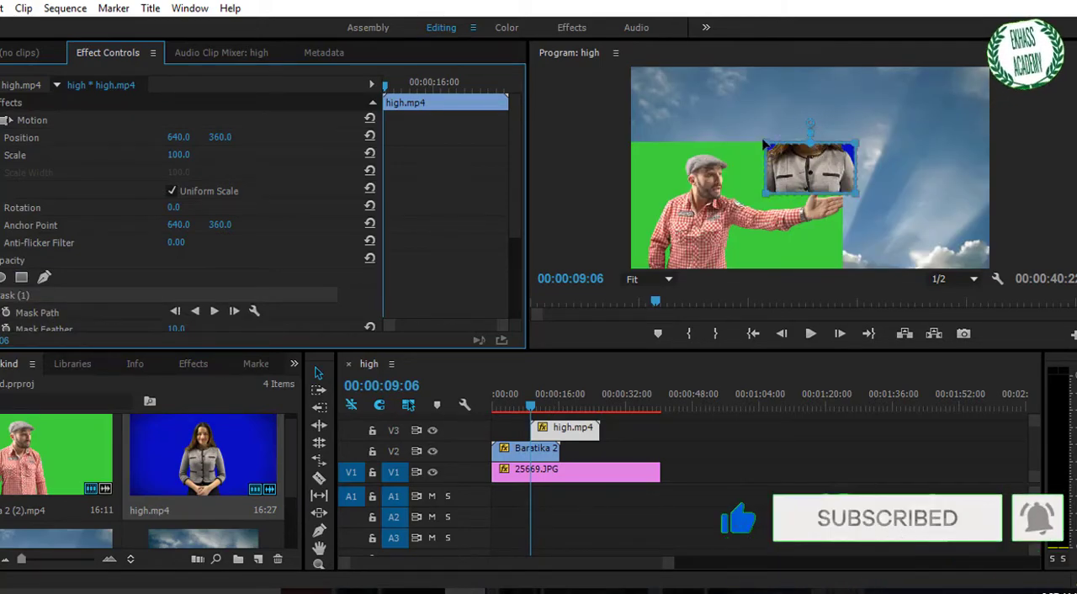
pyautogui.click(767, 141)
pyautogui.click(779, 104)
pyautogui.moveTo(779, 103); pyautogui.dragTo(770, 89)
pyautogui.moveTo(835, 121); pyautogui.dragTo(859, 148)
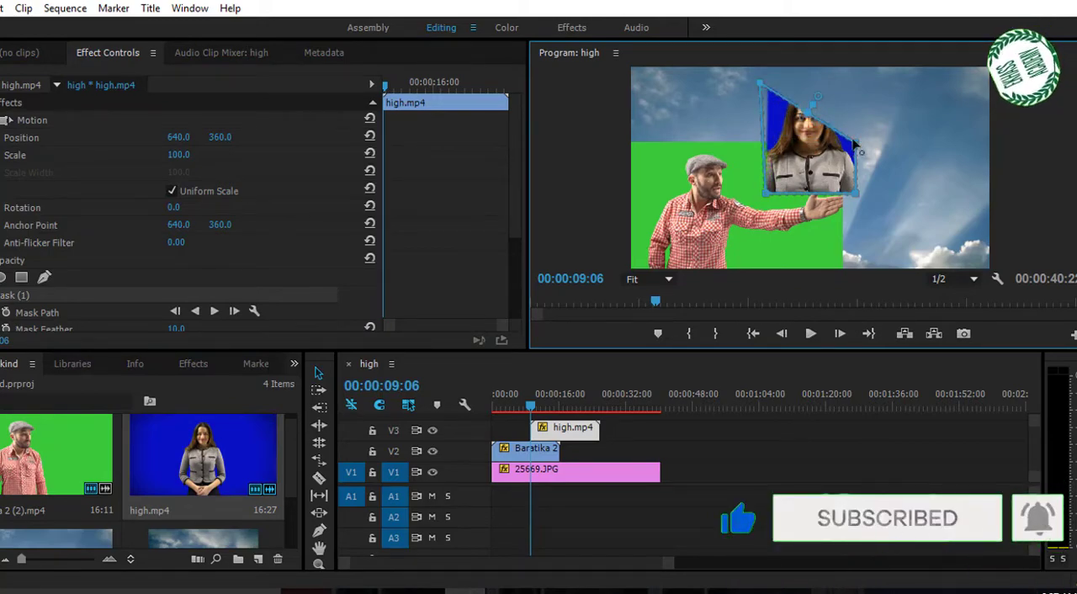
pyautogui.moveTo(880, 110); pyautogui.dragTo(846, 97)
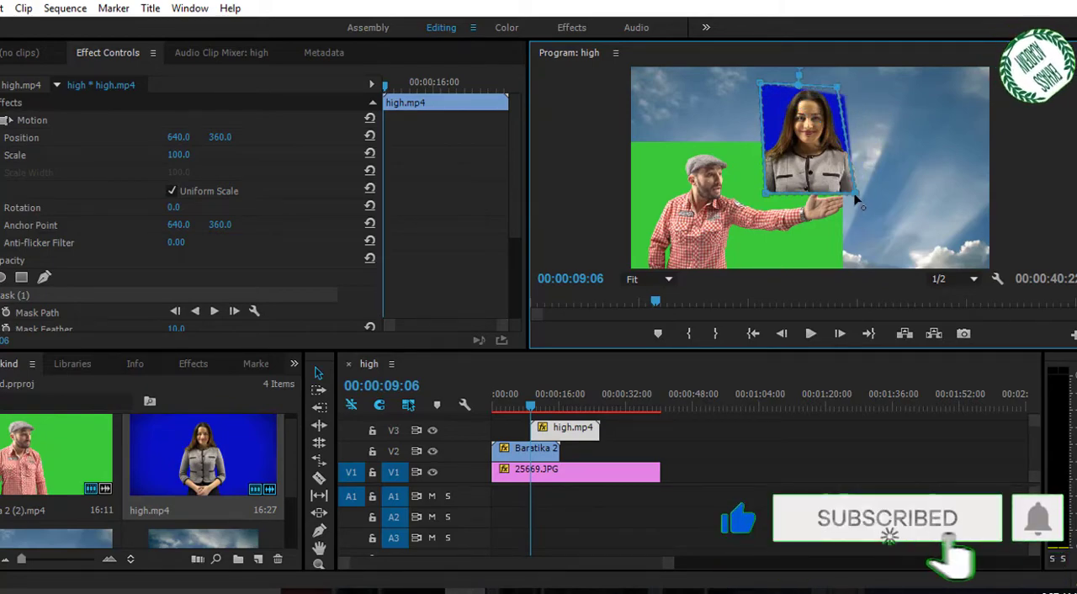
# Extend the mask's lower corners to the frame's bottom edge and widen its upper corners to enclose the woman's whole figure
pyautogui.moveTo(879, 247); pyautogui.dragTo(880, 266)
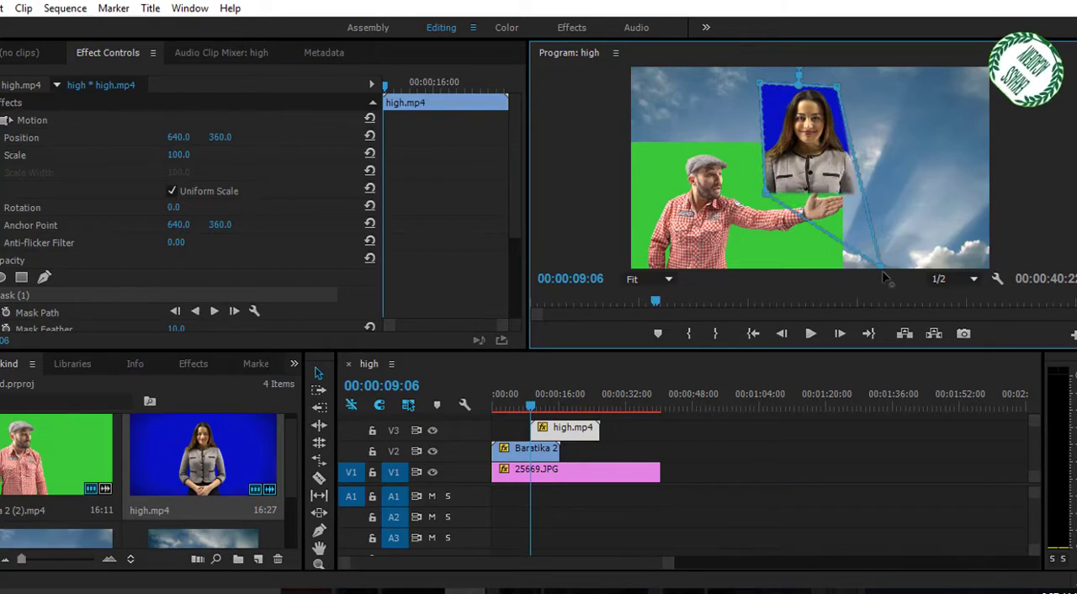
pyautogui.moveTo(767, 200); pyautogui.dragTo(761, 239)
pyautogui.moveTo(755, 280); pyautogui.dragTo(737, 293)
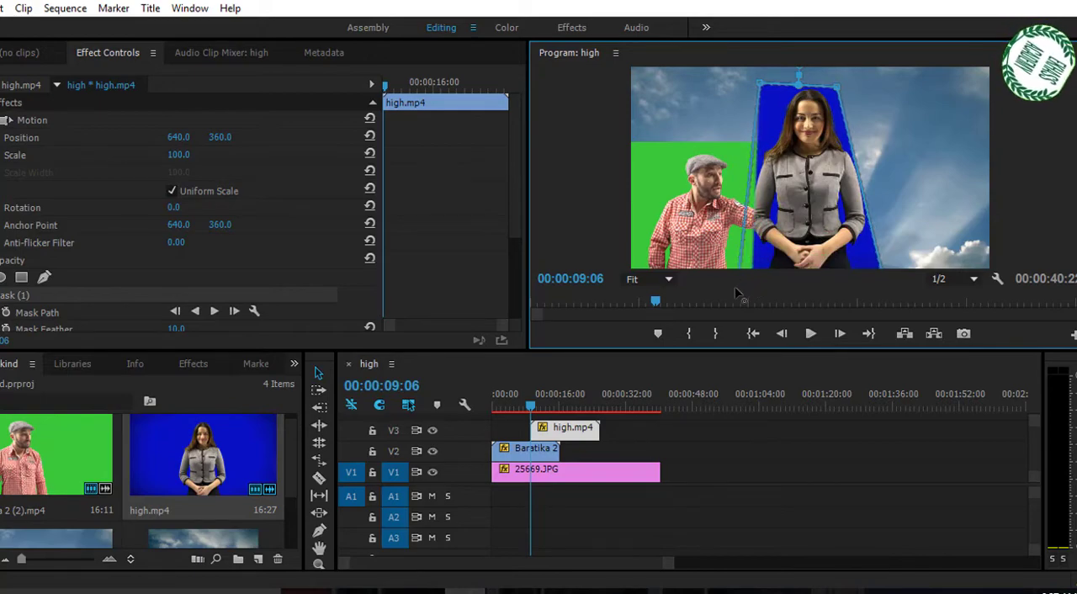
pyautogui.moveTo(762, 87); pyautogui.dragTo(721, 92)
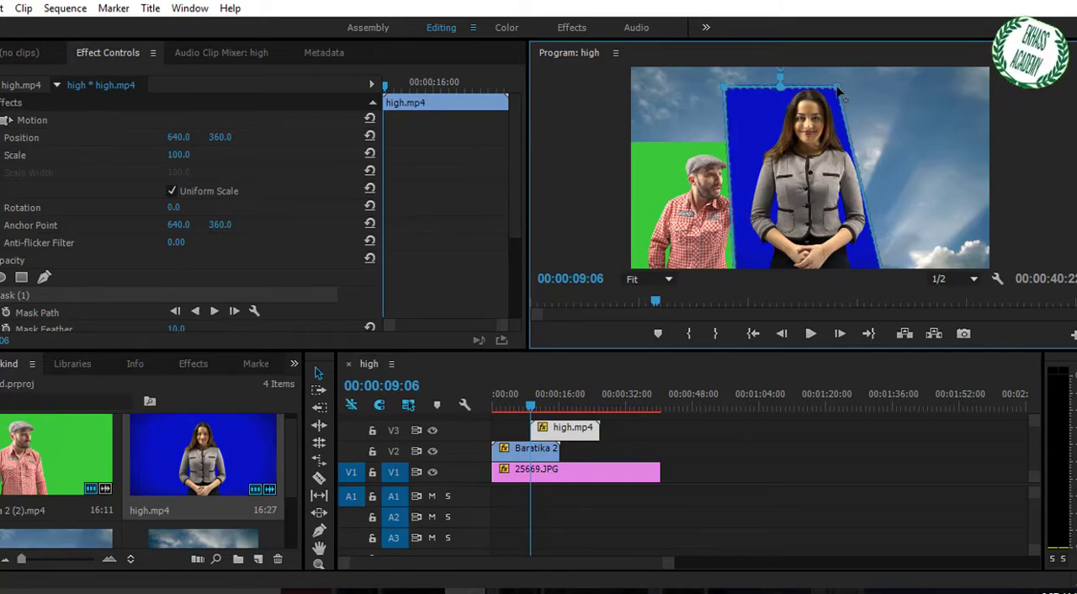
pyautogui.moveTo(895, 84); pyautogui.dragTo(863, 84)
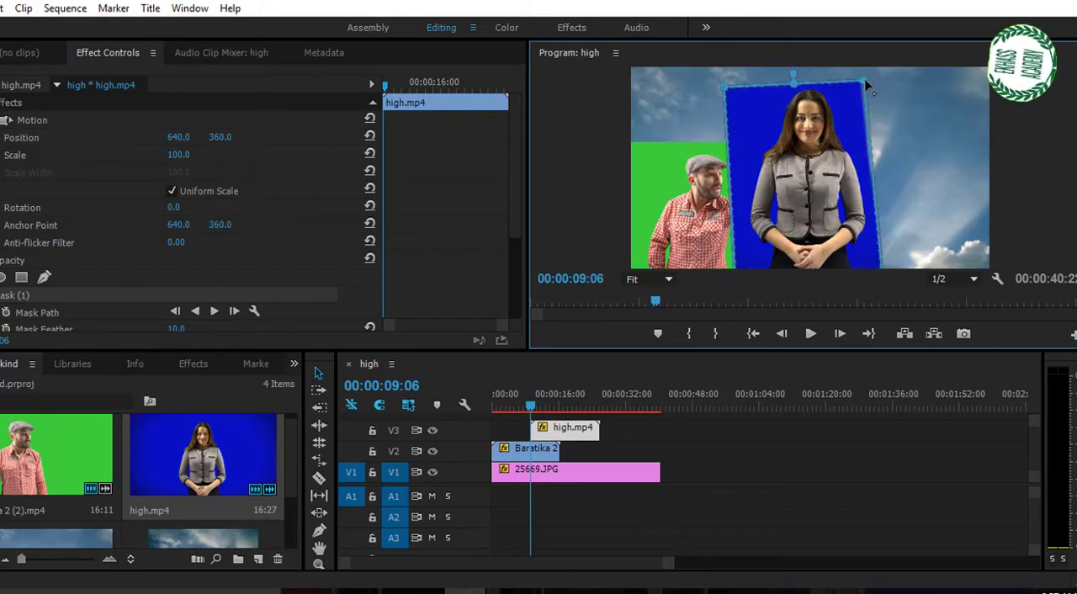
pyautogui.moveTo(726, 87); pyautogui.dragTo(712, 89)
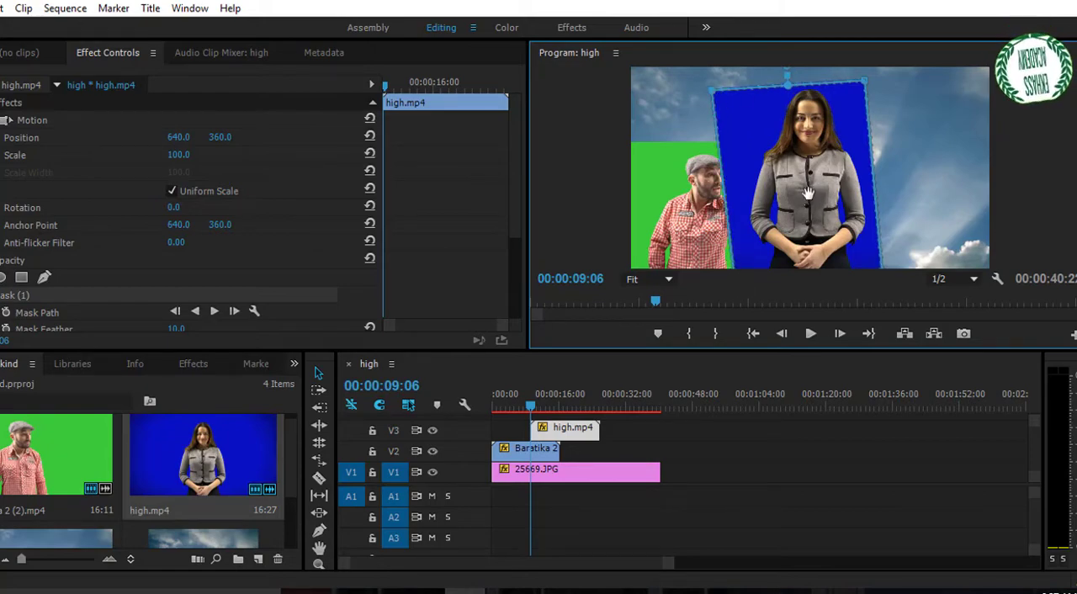
# Set the high.mp4 clip's Motion scale to 85 and its position to 976, 465
pyautogui.click(702, 432)
pyautogui.click(569, 431)
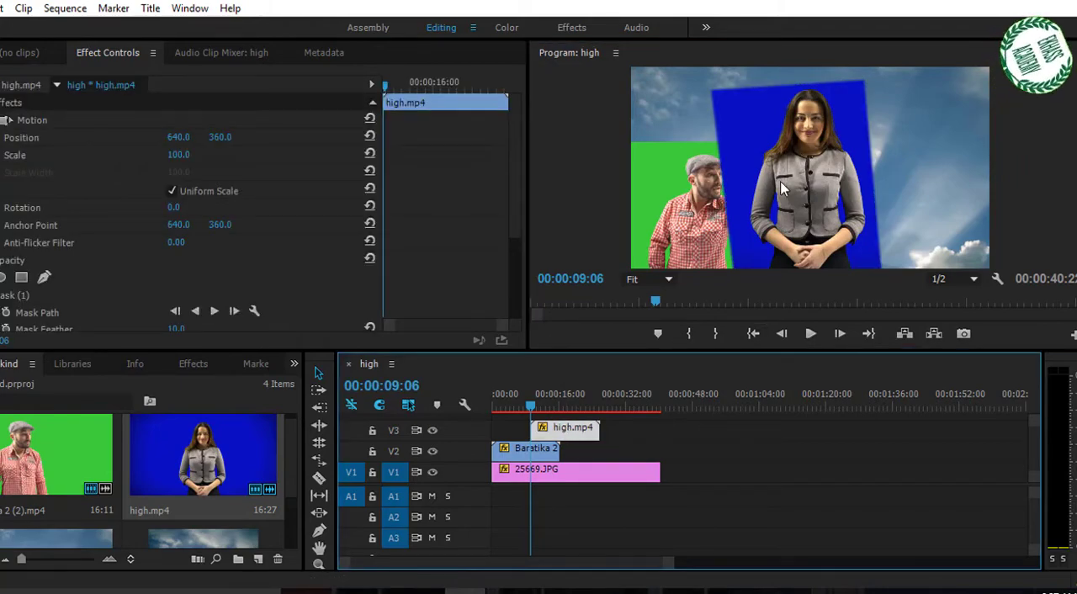
pyautogui.moveTo(176, 162); pyautogui.dragTo(418, 136)
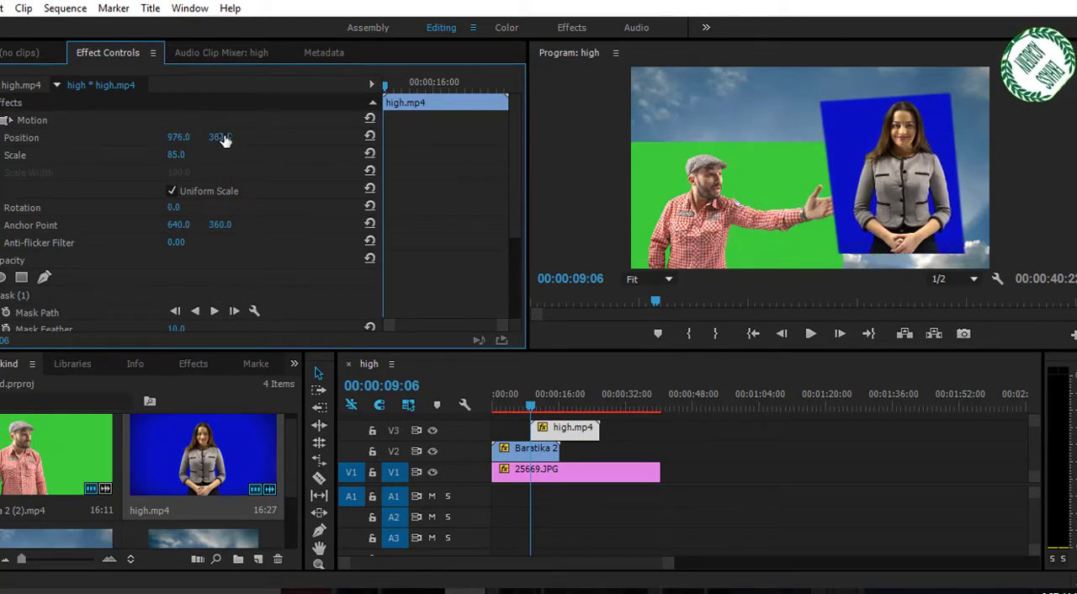
pyautogui.moveTo(220, 137); pyautogui.dragTo(274, 136)
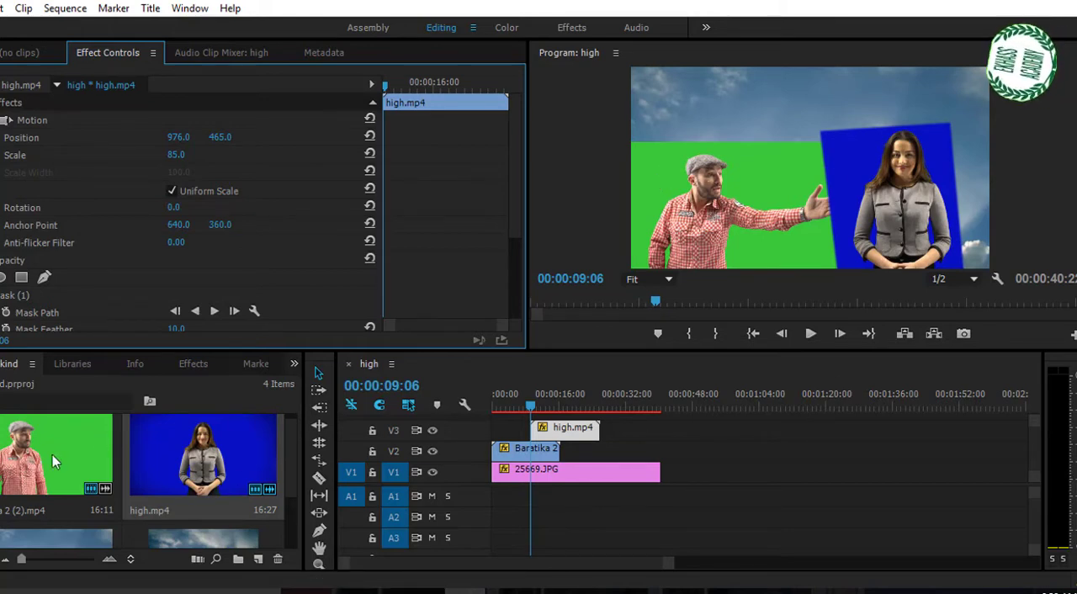
# Apply the Ultra Key effect to high.mp4 and sample the blue backdrop as its key color
pyautogui.click(193, 365)
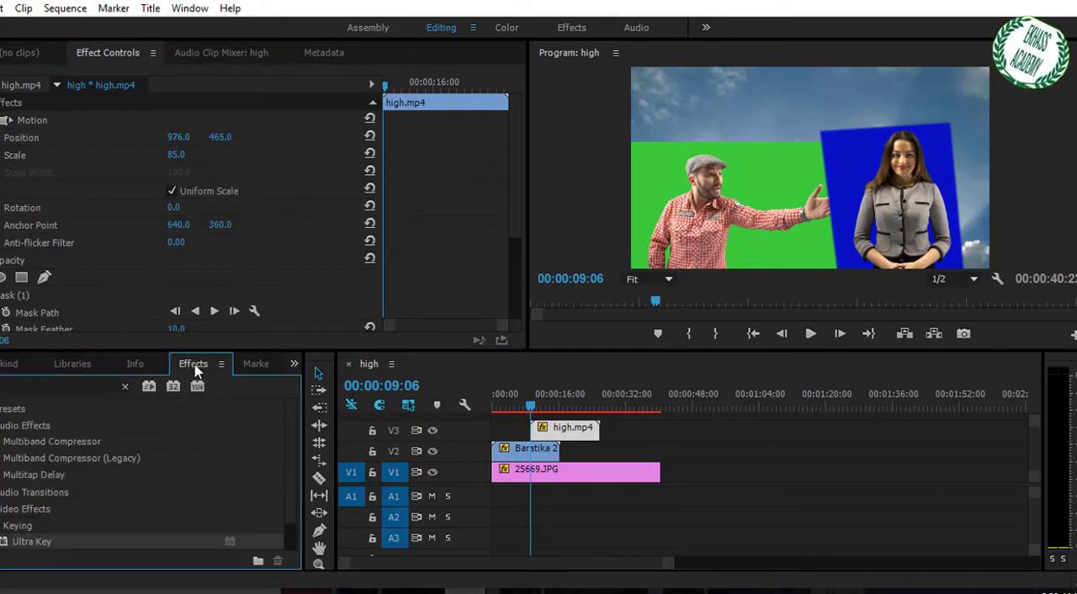
pyautogui.click(20, 386)
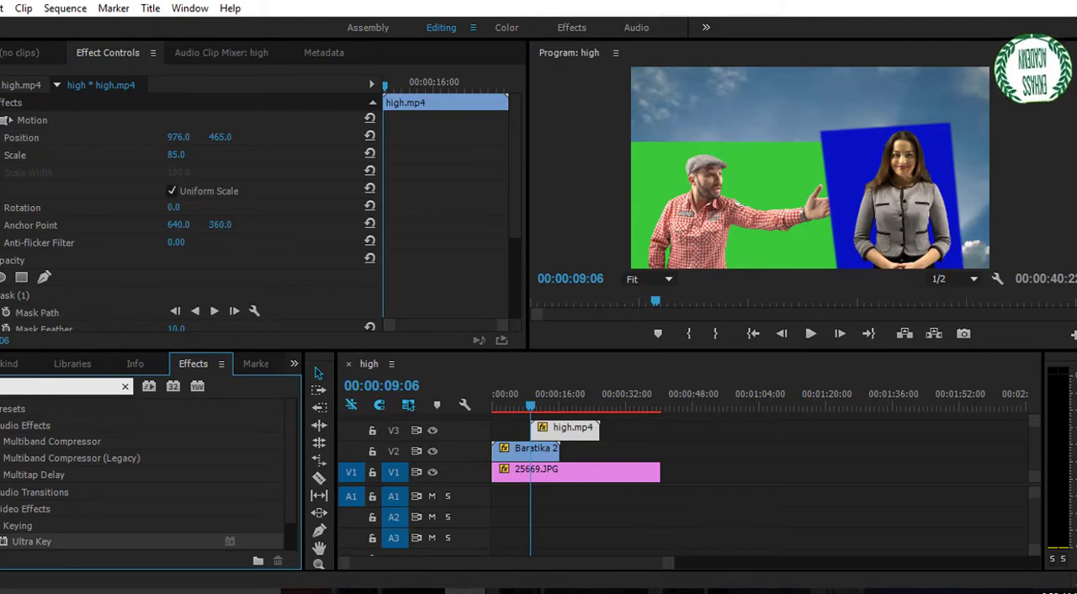
pyautogui.write('ult')
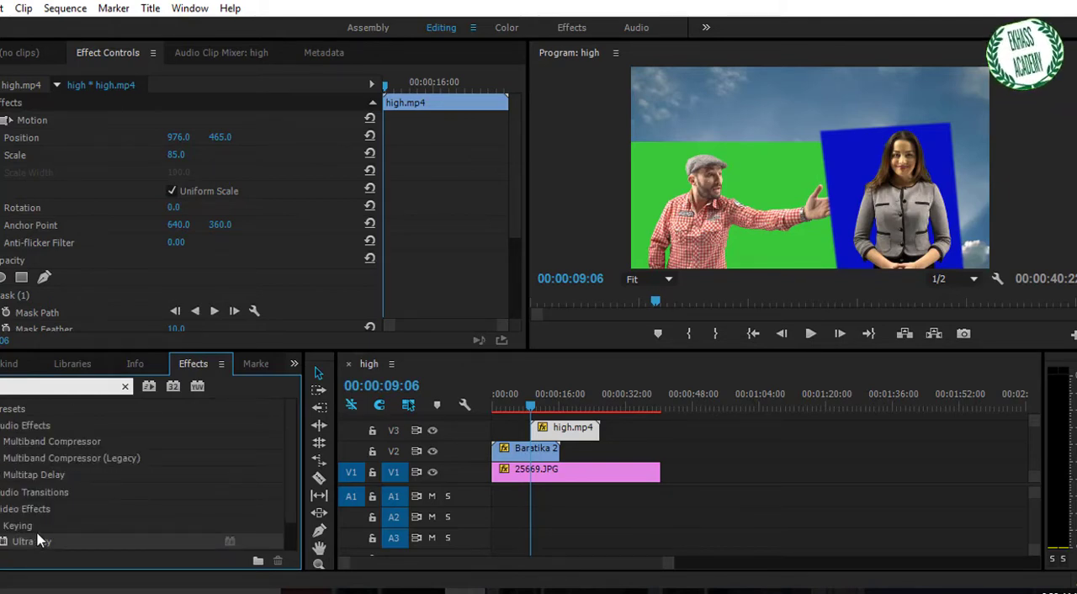
pyautogui.moveTo(24, 550); pyautogui.dragTo(553, 433)
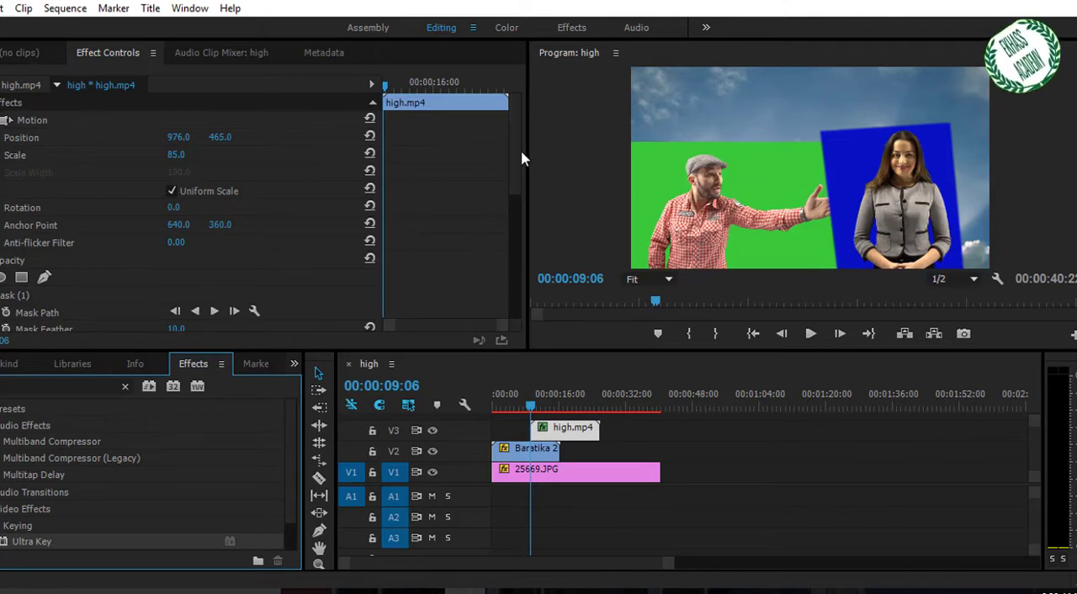
pyautogui.moveTo(519, 160); pyautogui.dragTo(520, 269)
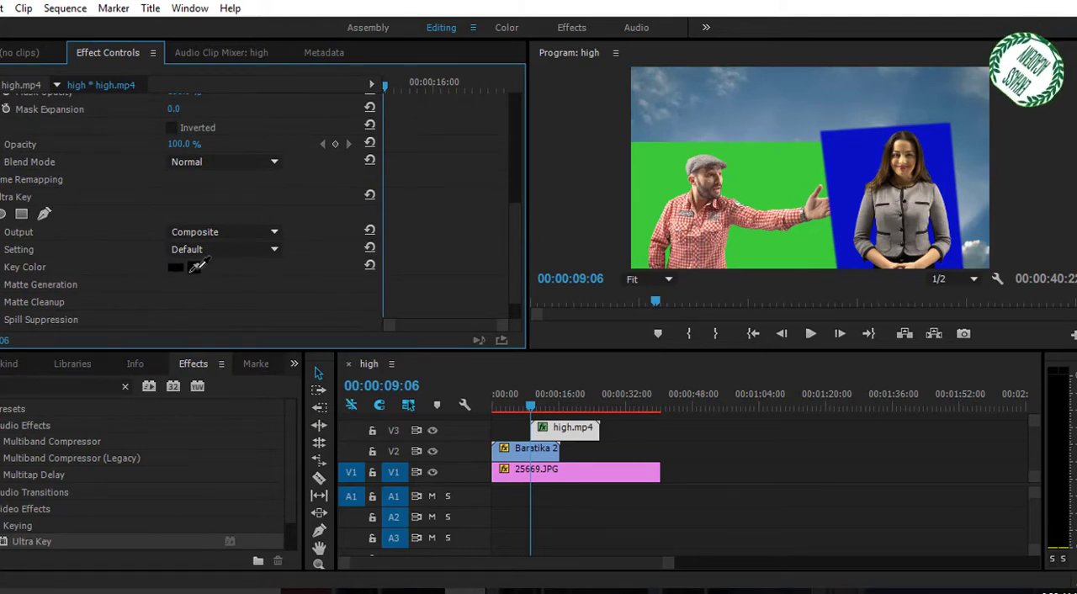
pyautogui.click(857, 154)
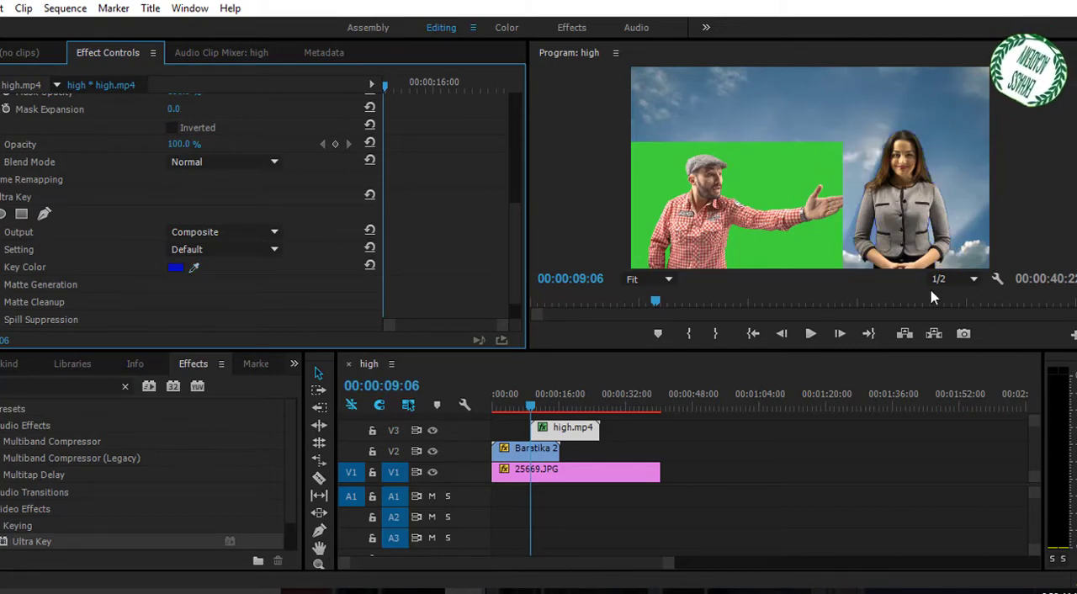
# Move the high.mp4 clip on V3 to the start of the sequence, above the Baratika 2 (2).mp4 clip
pyautogui.click(558, 431)
pyautogui.moveTo(558, 430); pyautogui.dragTo(518, 431)
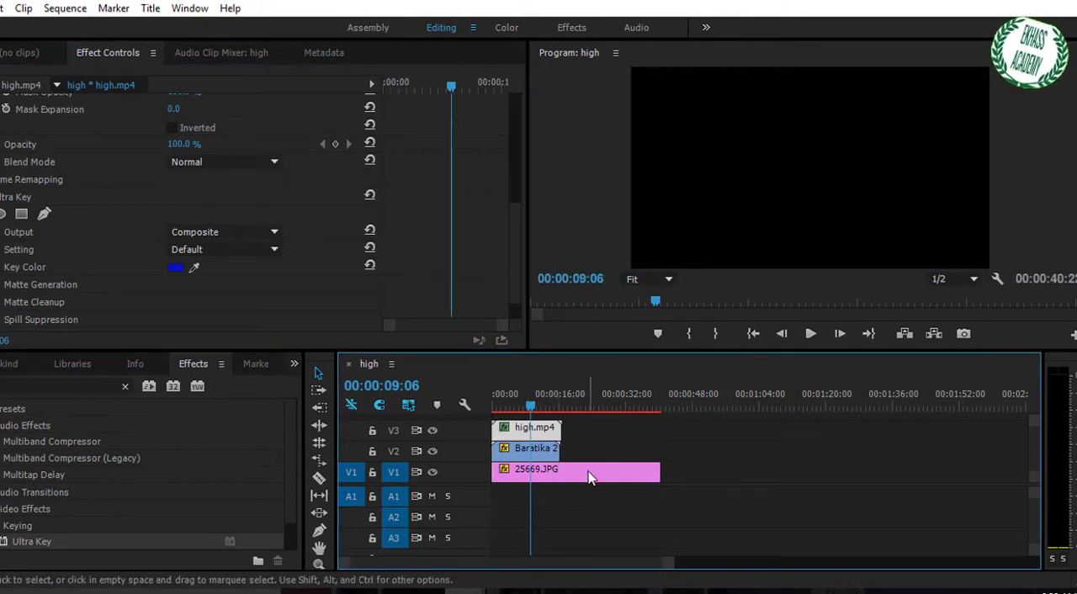